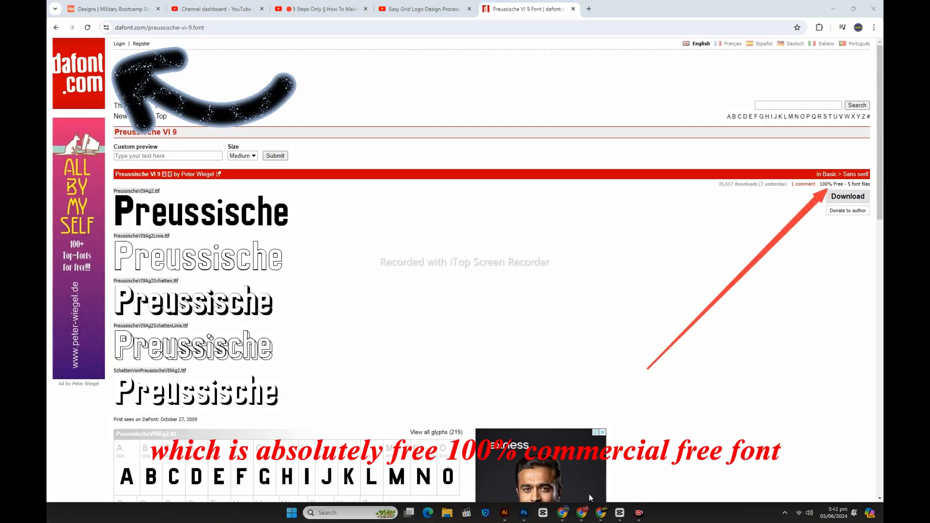
pyautogui.moveTo(114, 173); pyautogui.dragTo(195, 181)
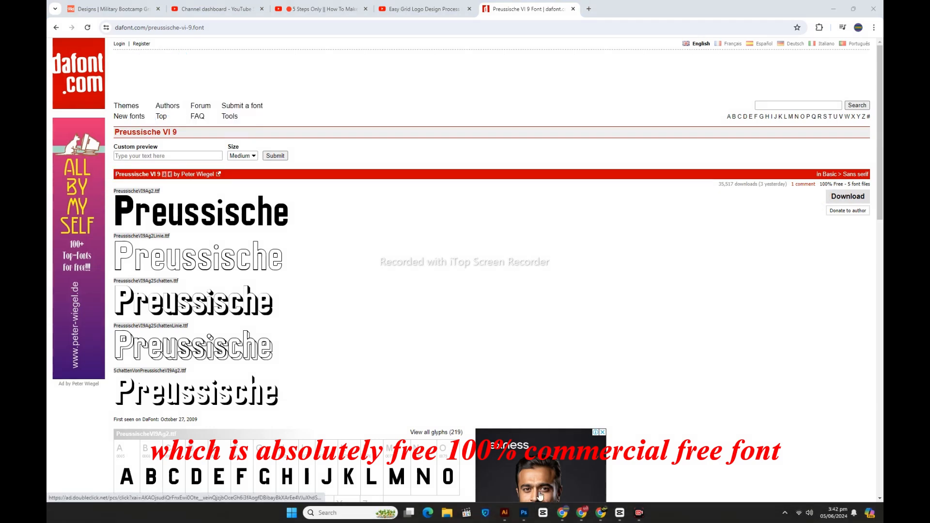
pyautogui.scroll(-15, 736, 388)
pyautogui.scroll(15, 869, 391)
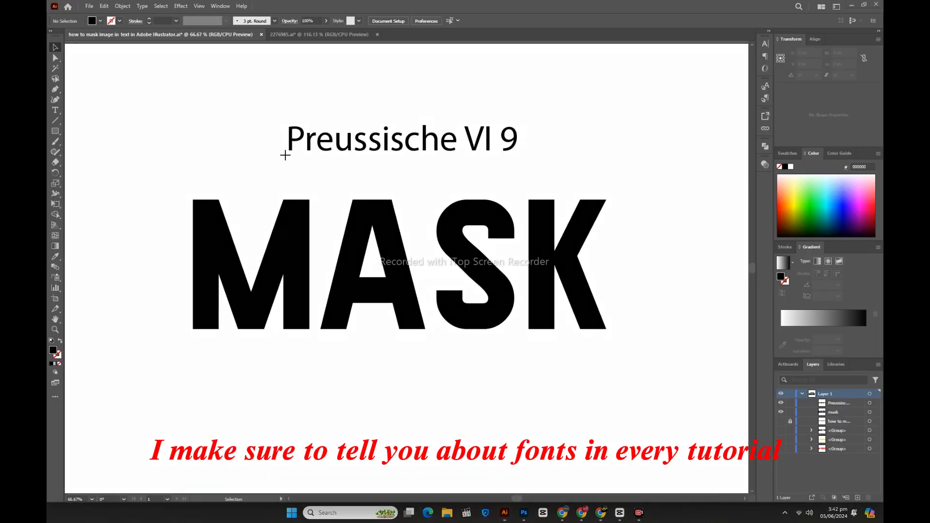
pyautogui.moveTo(345, 152); pyautogui.dragTo(529, 157)
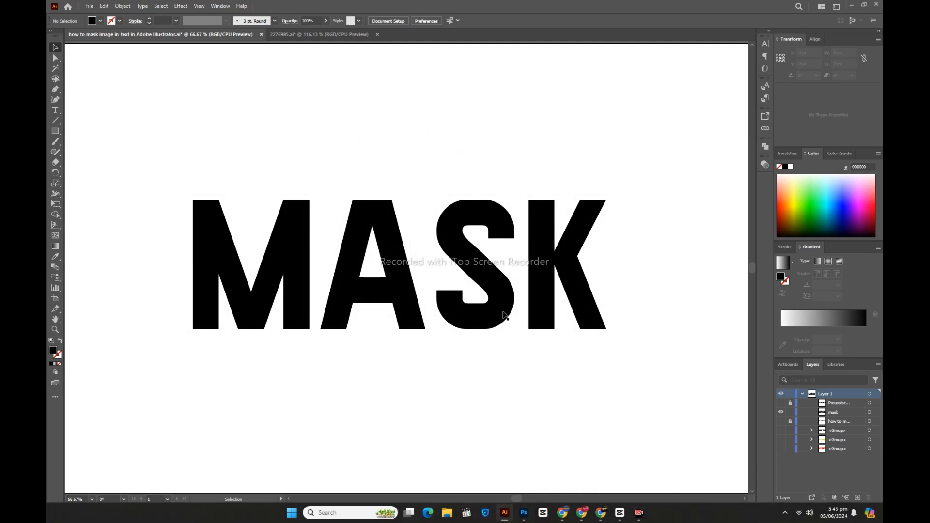
# Convert the MASK text to outlines and ungroup it into separate letters.
pyautogui.click(502, 314)
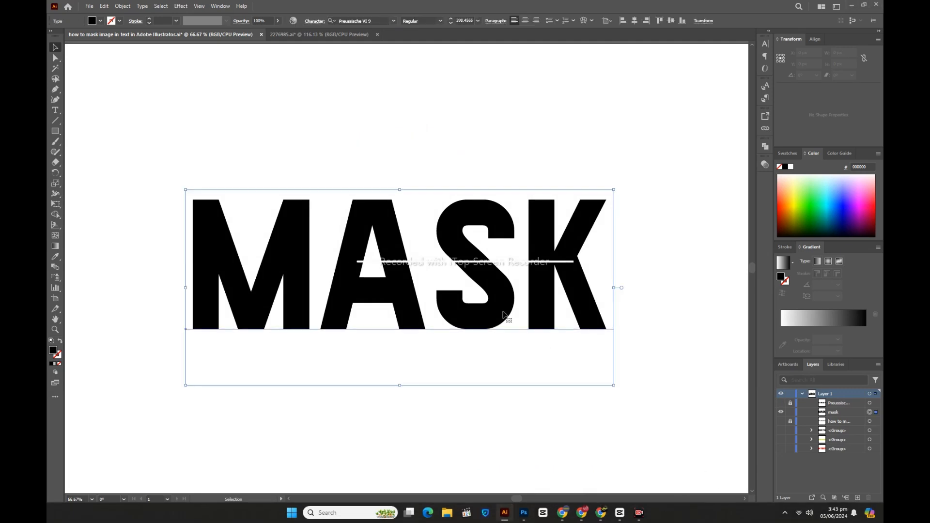
pyautogui.rightClick(425, 293)
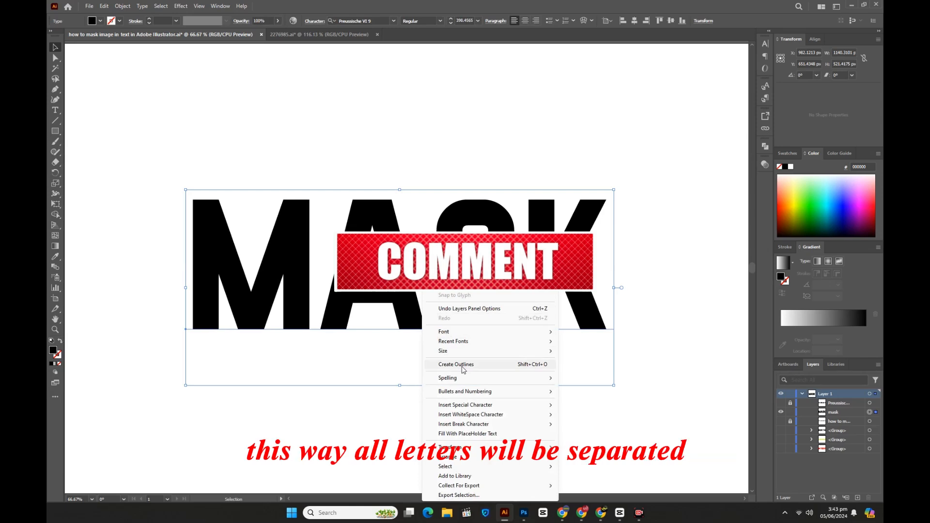
pyautogui.click(463, 370)
pyautogui.rightClick(412, 289)
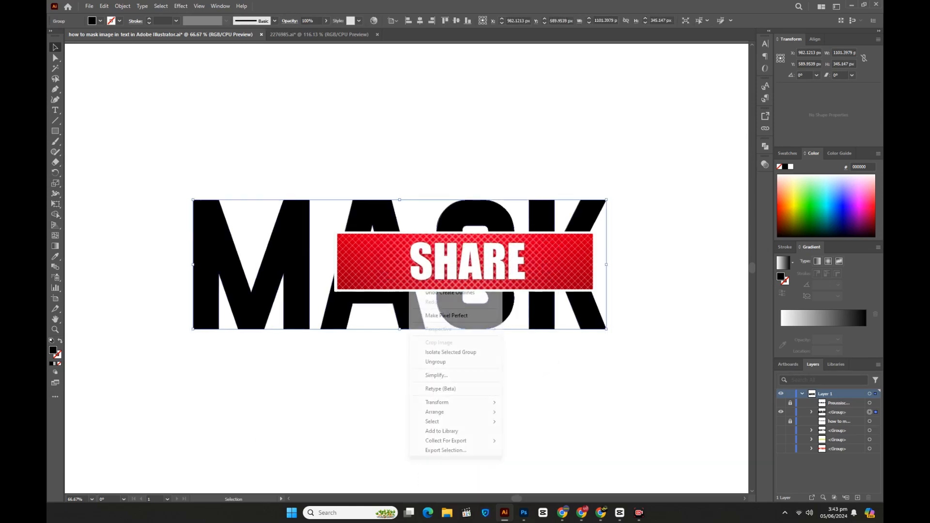
pyautogui.click(436, 362)
pyautogui.click(390, 370)
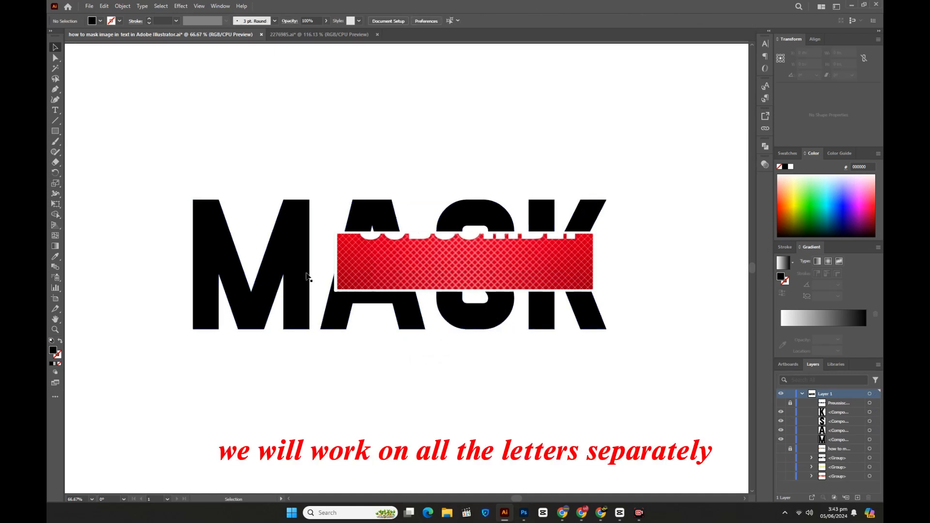
# Make the letter M and the letter A each into its own compound path.
pyautogui.click(300, 266)
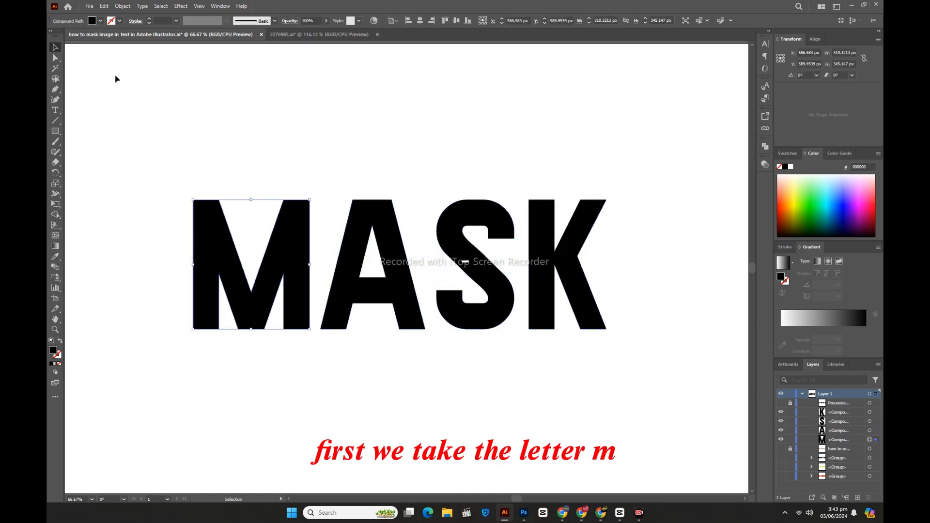
pyautogui.click(123, 6)
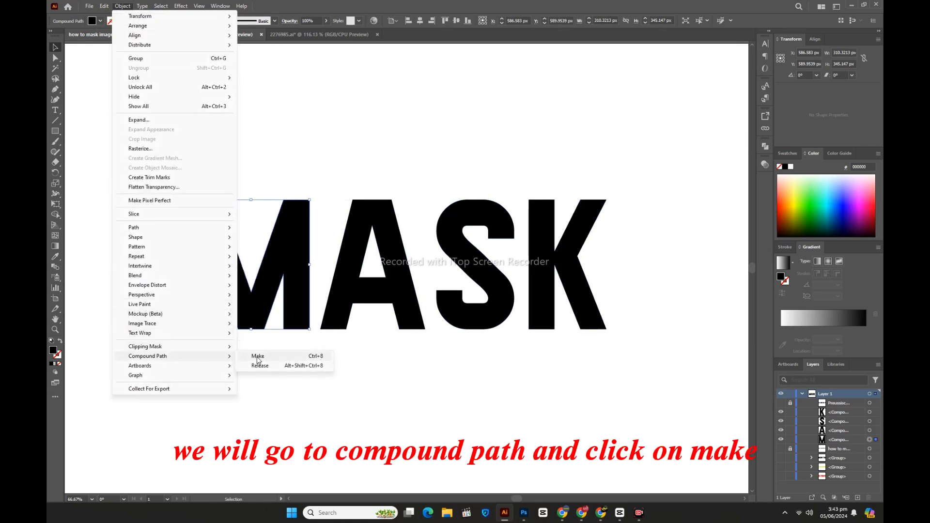
pyautogui.click(257, 357)
pyautogui.click(355, 296)
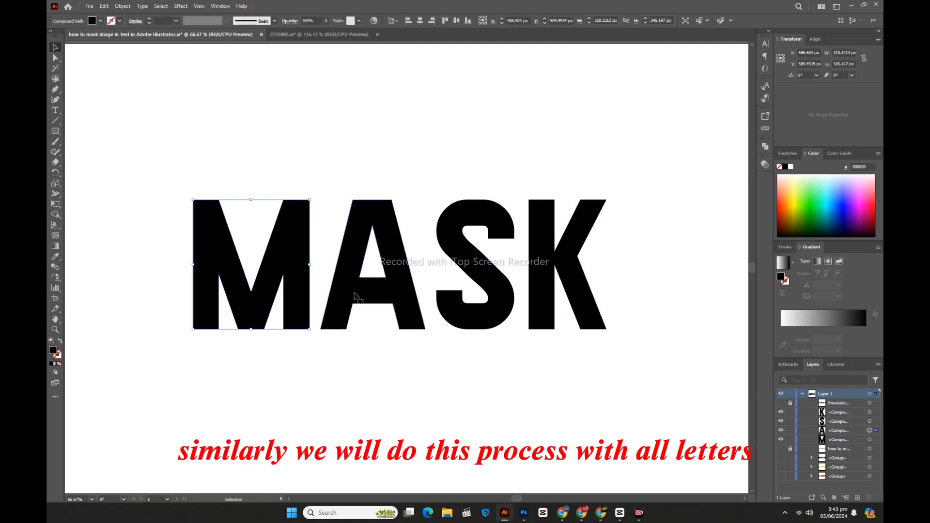
pyautogui.click(123, 6)
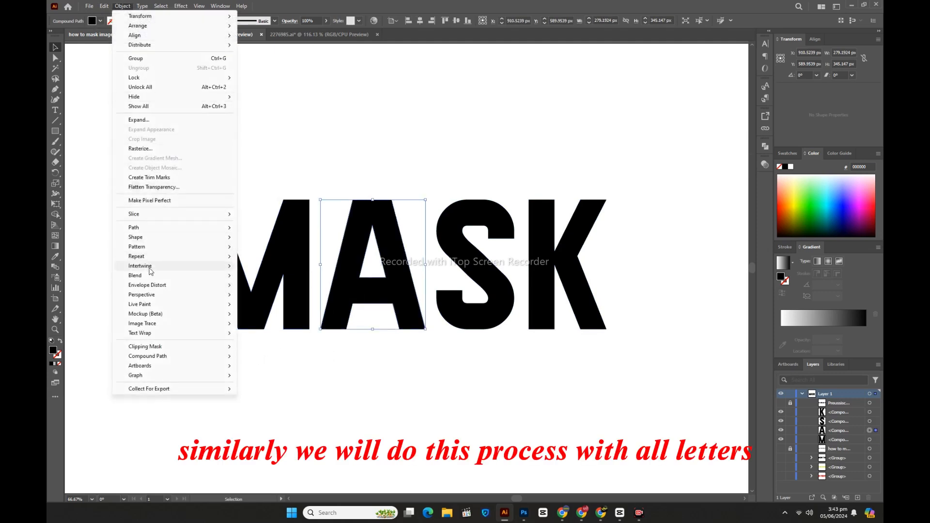
pyautogui.moveTo(162, 358)
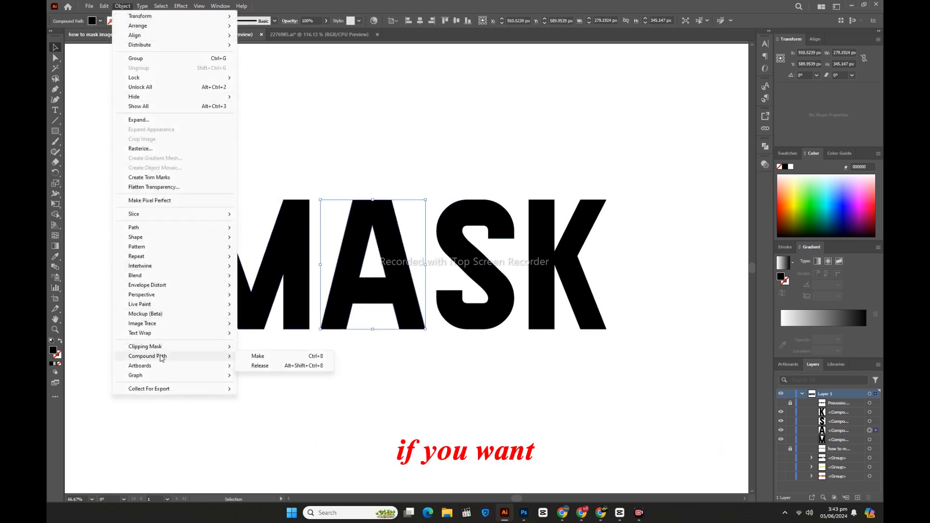
pyautogui.click(258, 357)
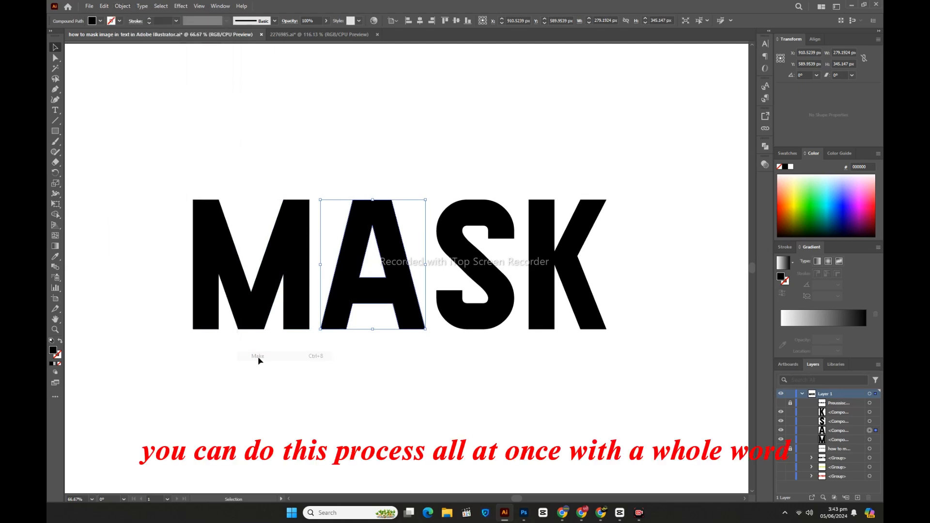
# Make the letter S and the letter K each into its own compound path.
pyautogui.click(461, 311)
pyautogui.click(127, 8)
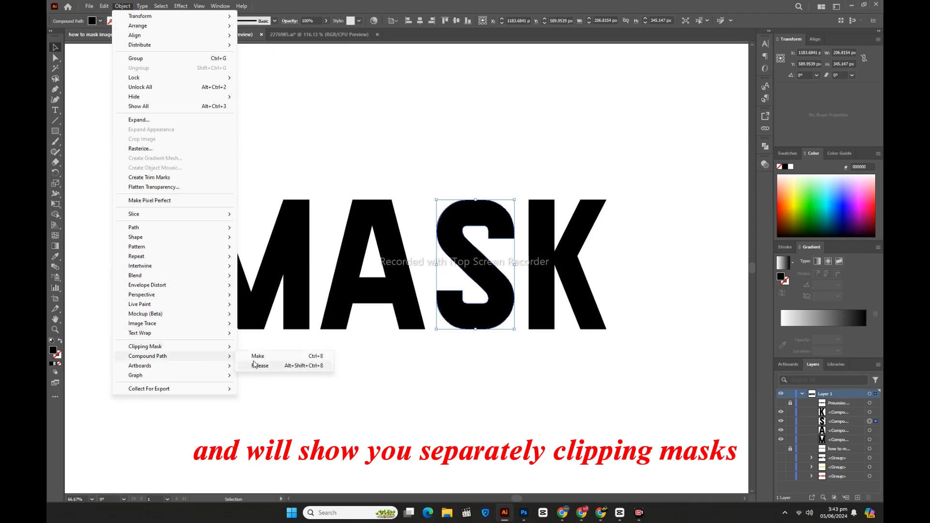
pyautogui.click(256, 357)
pyautogui.click(568, 274)
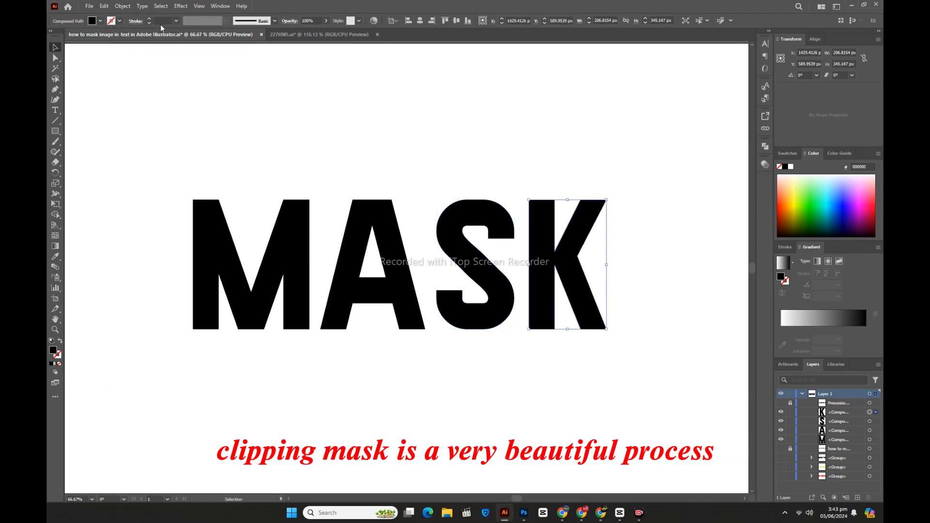
pyautogui.click(122, 6)
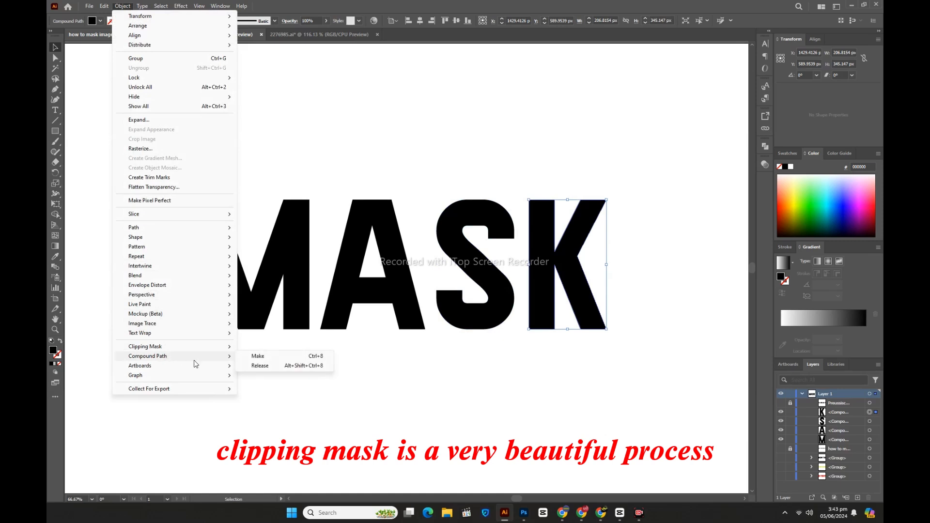
pyautogui.click(257, 357)
pyautogui.click(262, 361)
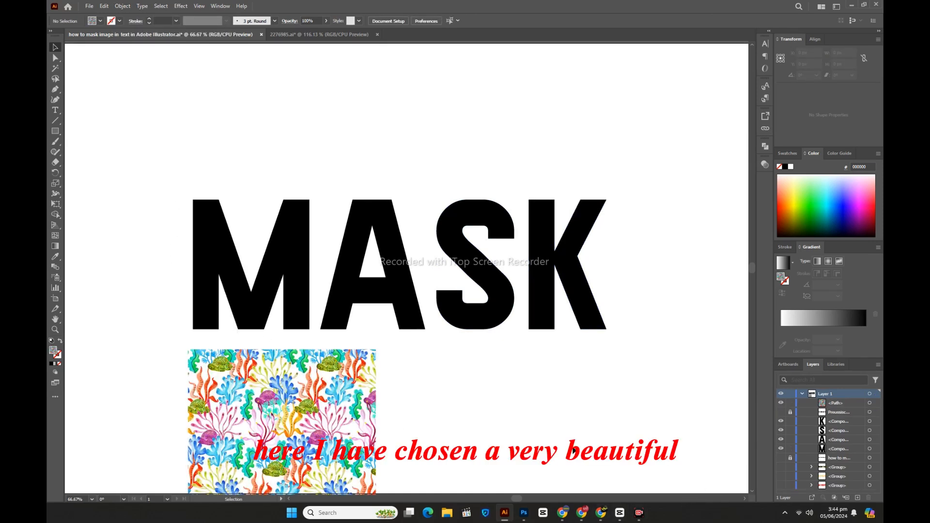
# Move the coral pattern square over the letter M, centred at about X 549 px, Y 637 px.
pyautogui.moveTo(304, 421); pyautogui.dragTo(286, 338)
pyautogui.moveTo(275, 405); pyautogui.dragTo(249, 327)
pyautogui.moveTo(266, 377); pyautogui.dragTo(266, 377)
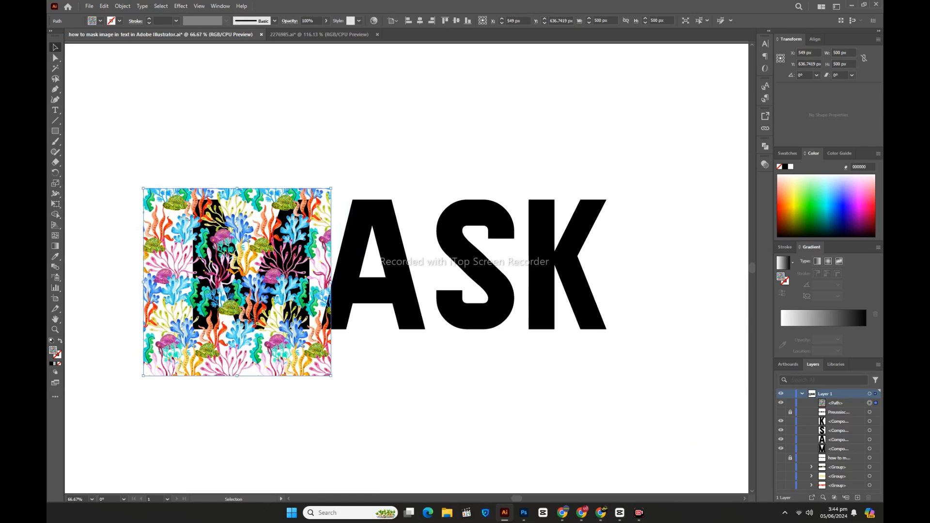
# Send the coral pattern square to the back behind the letter M and duplicate it above the word.
pyautogui.rightClick(232, 209)
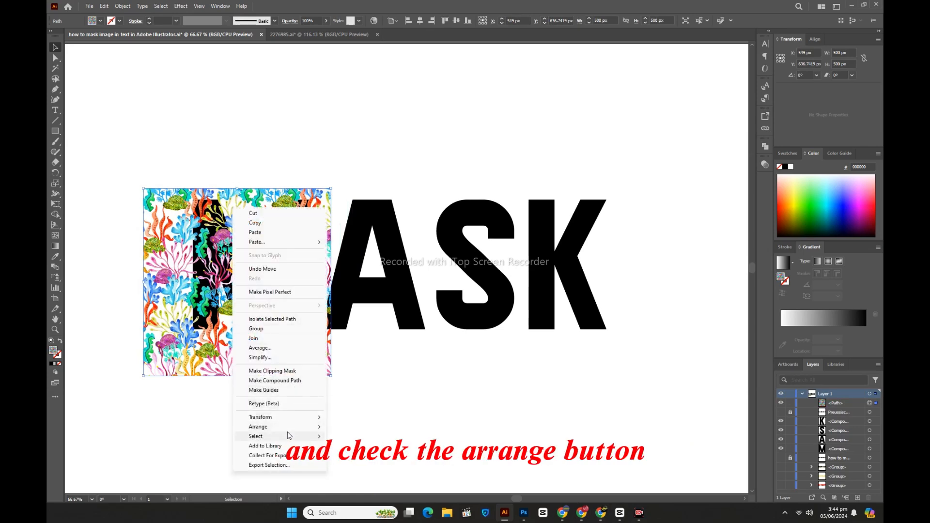
pyautogui.moveTo(285, 430)
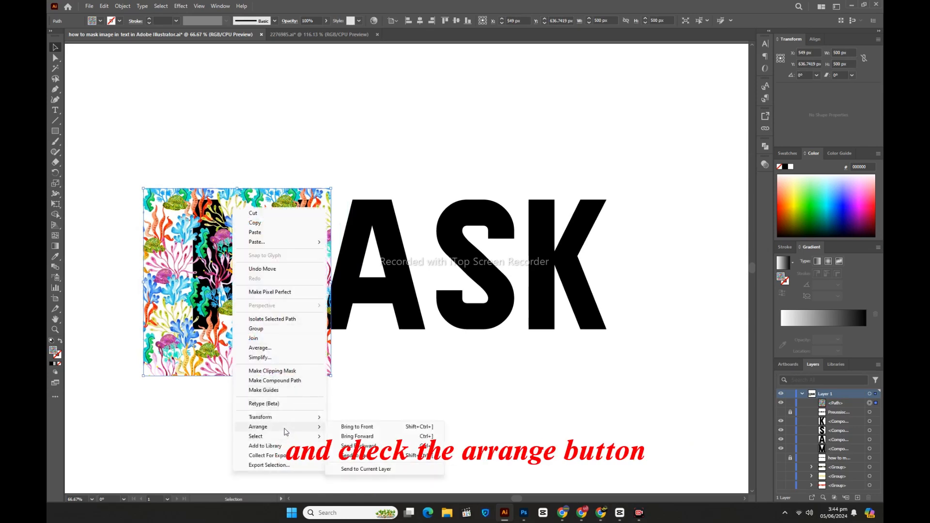
pyautogui.click(360, 456)
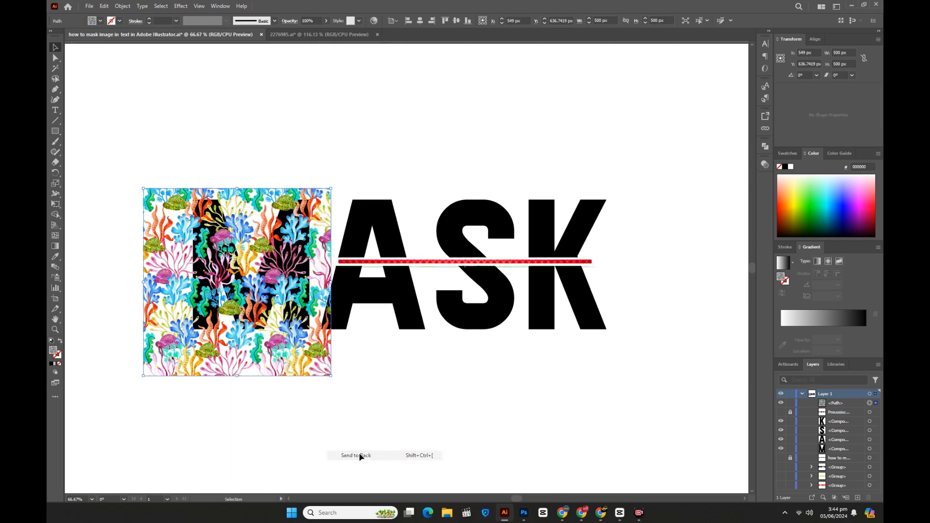
pyautogui.click(359, 426)
pyautogui.moveTo(305, 364); pyautogui.dragTo(293, 361)
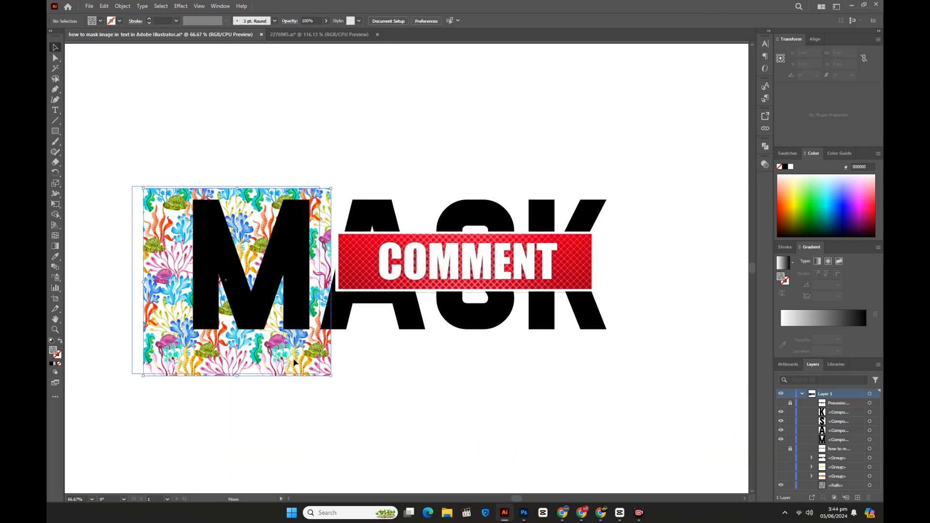
pyautogui.click(273, 420)
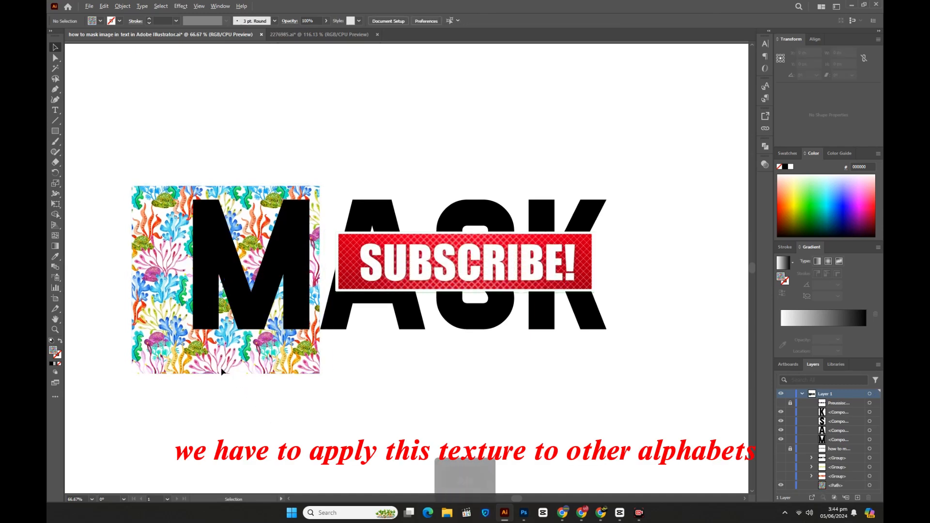
pyautogui.moveTo(224, 370); pyautogui.dragTo(442, 162)
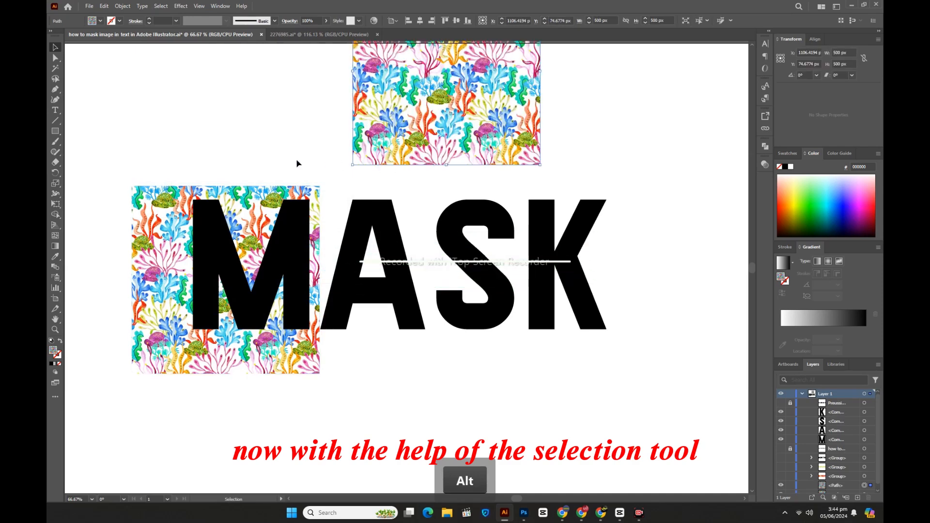
# Select the letter M together with the pattern square behind it and make a clipping mask.
pyautogui.moveTo(180, 158); pyautogui.dragTo(188, 176)
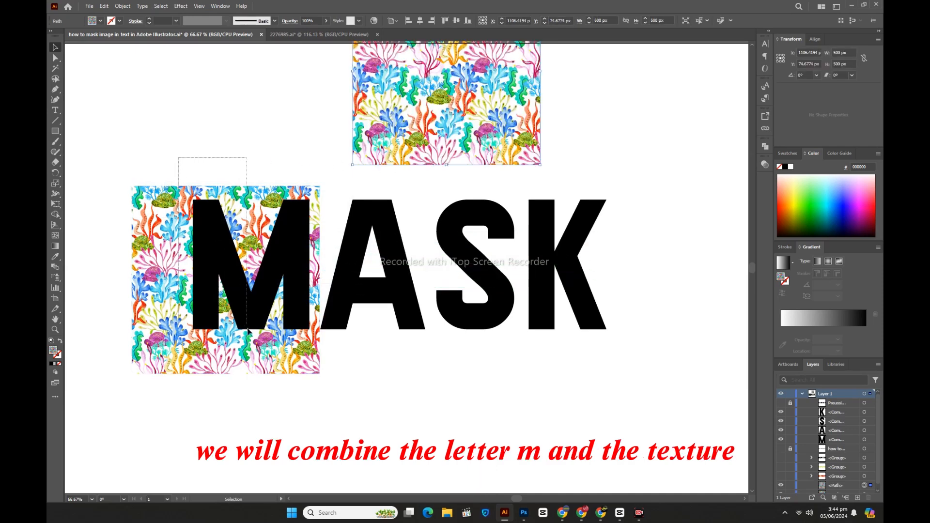
pyautogui.moveTo(258, 355); pyautogui.dragTo(258, 353)
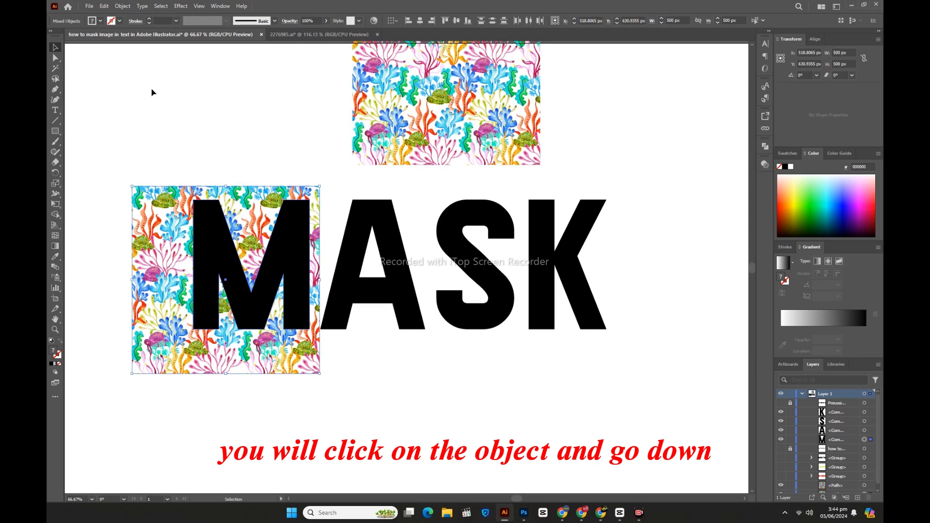
pyautogui.click(122, 5)
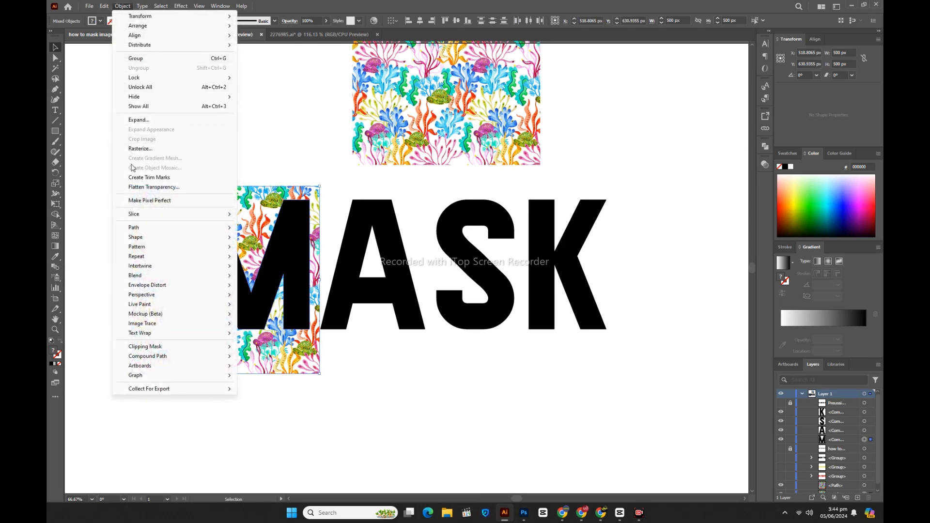
pyautogui.moveTo(182, 349)
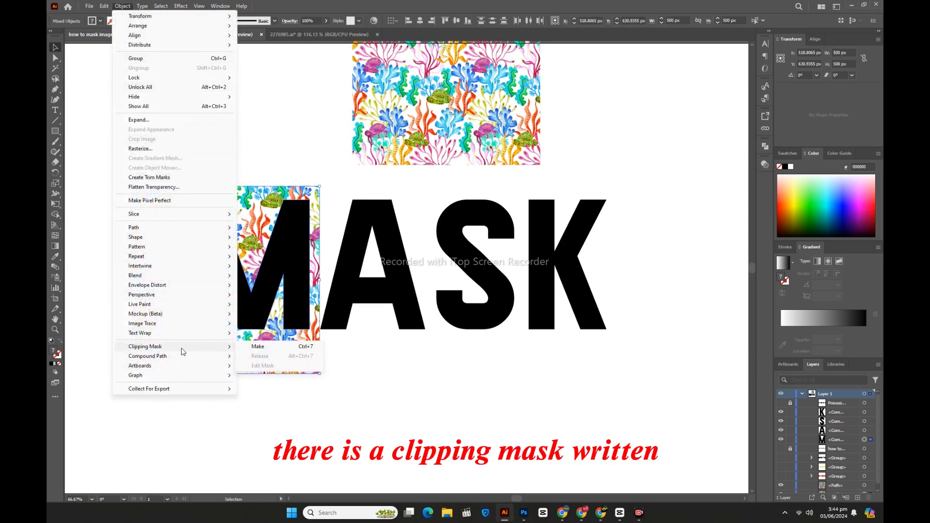
pyautogui.click(258, 347)
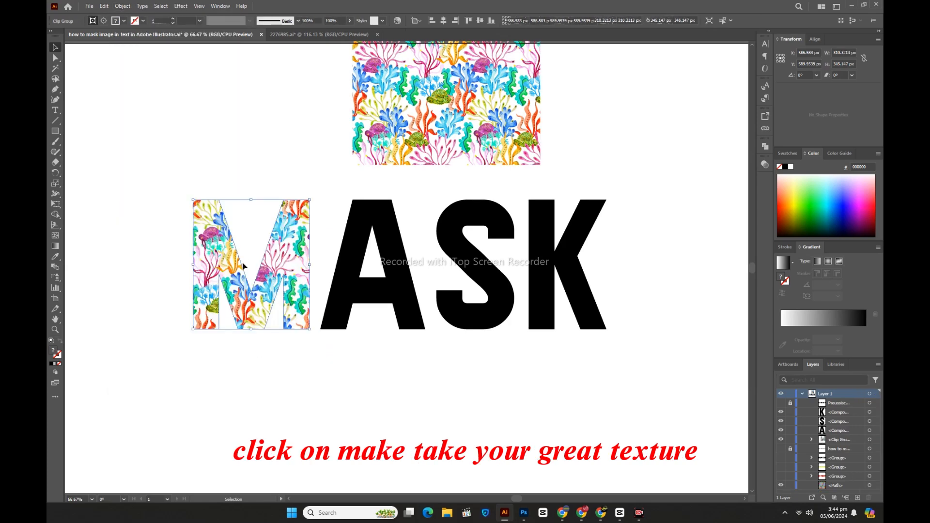
pyautogui.click(290, 356)
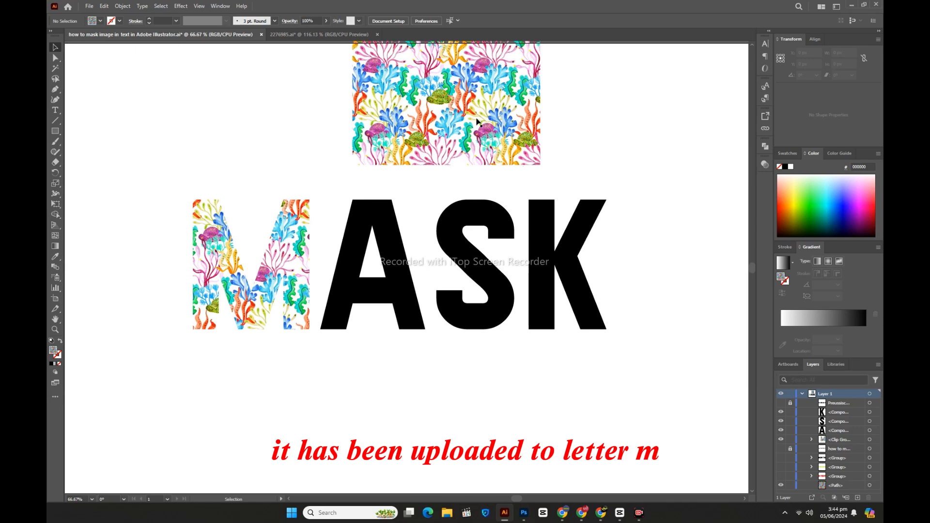
# Place a coral pattern square behind the letter A and another copy above and to the right of the word.
pyautogui.moveTo(477, 121); pyautogui.dragTo(395, 315)
pyautogui.click(666, 204)
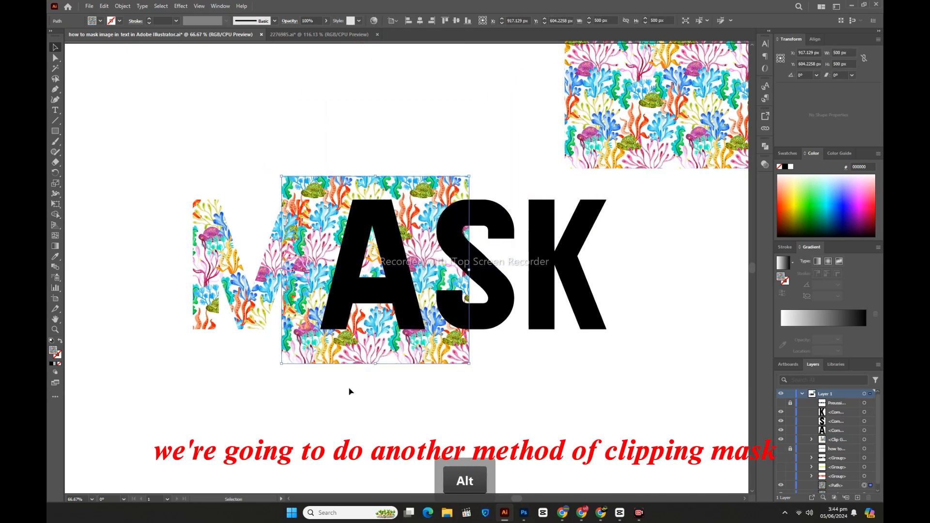
pyautogui.click(350, 390)
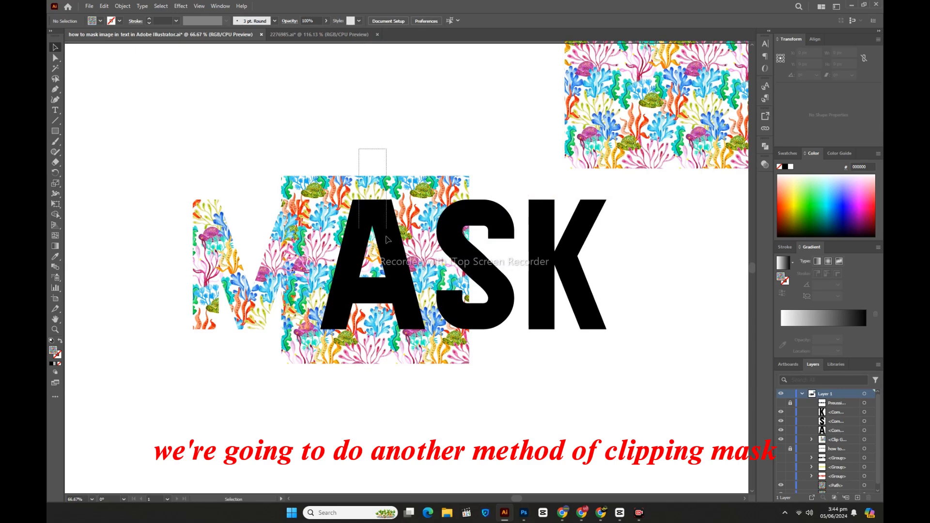
# Select the letter A together with the pattern square behind it and make a clipping mask.
pyautogui.moveTo(394, 281); pyautogui.dragTo(386, 277)
pyautogui.rightClick(365, 237)
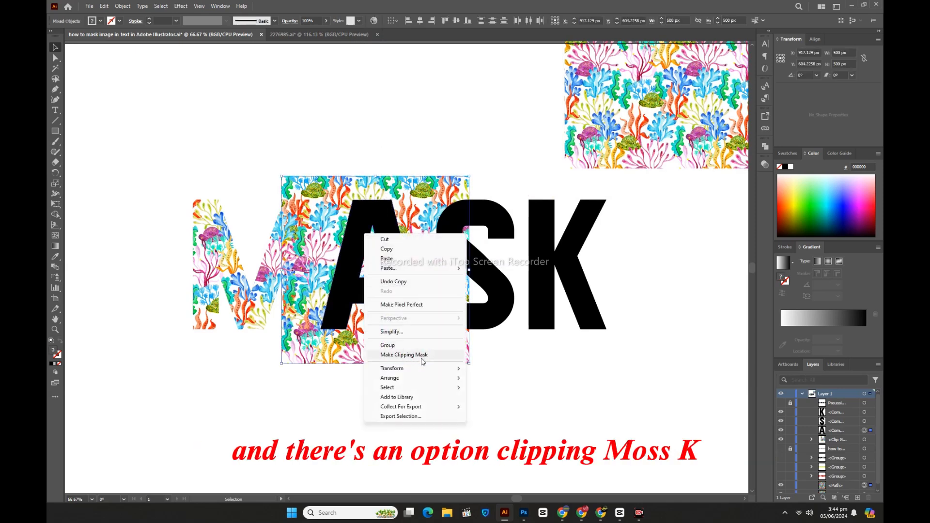
pyautogui.click(403, 355)
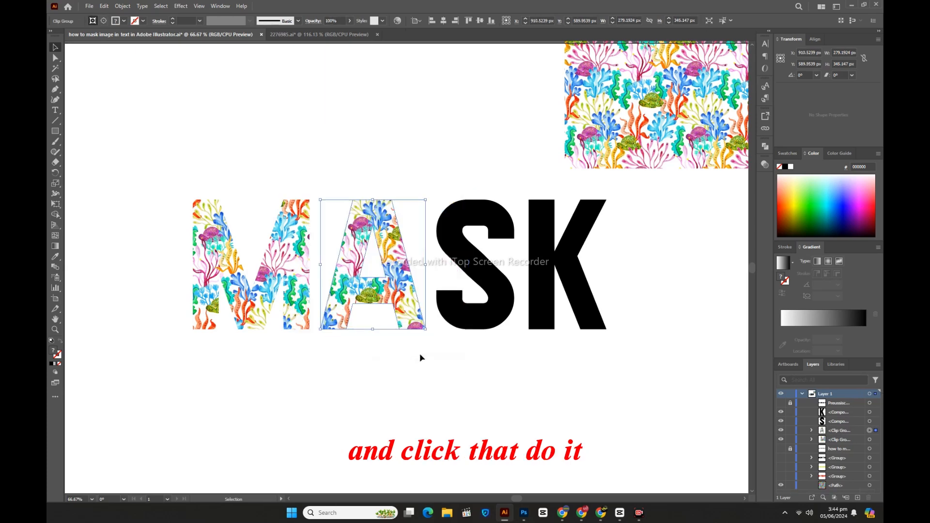
pyautogui.click(483, 377)
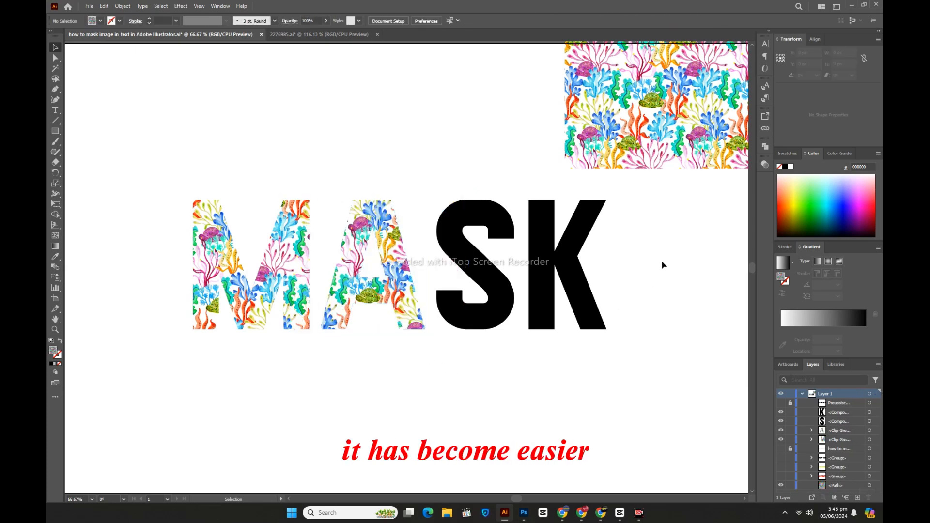
# Place a copy of the coral pattern square behind the letter S and make a clipping mask from the two.
pyautogui.moveTo(702, 136); pyautogui.dragTo(510, 332)
pyautogui.moveTo(458, 198); pyautogui.dragTo(458, 197)
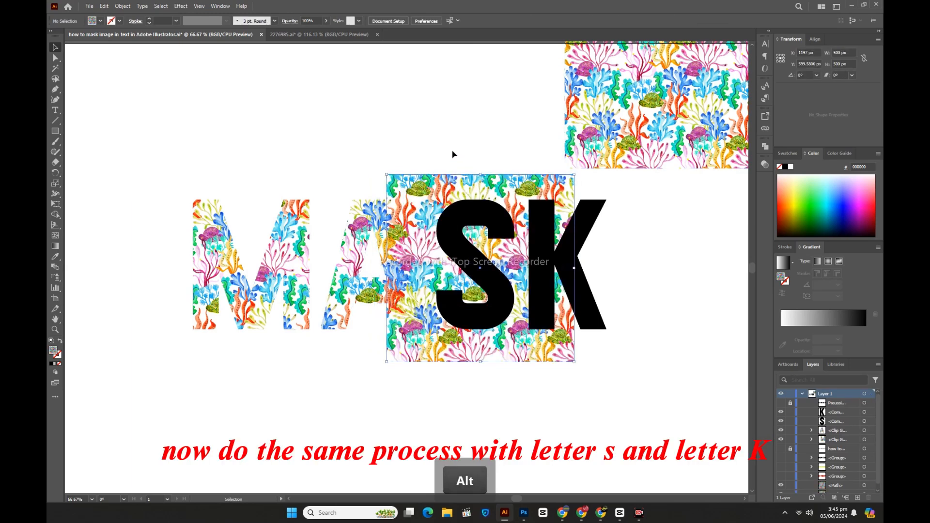
pyautogui.keyDown('shift'); pyautogui.click(479, 226); pyautogui.keyUp('shift')
pyautogui.rightClick(479, 227)
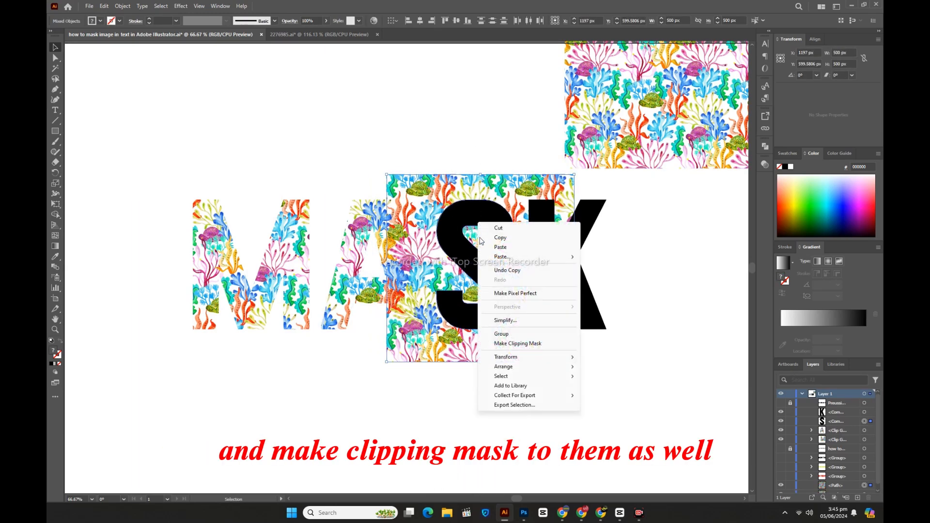
pyautogui.click(516, 344)
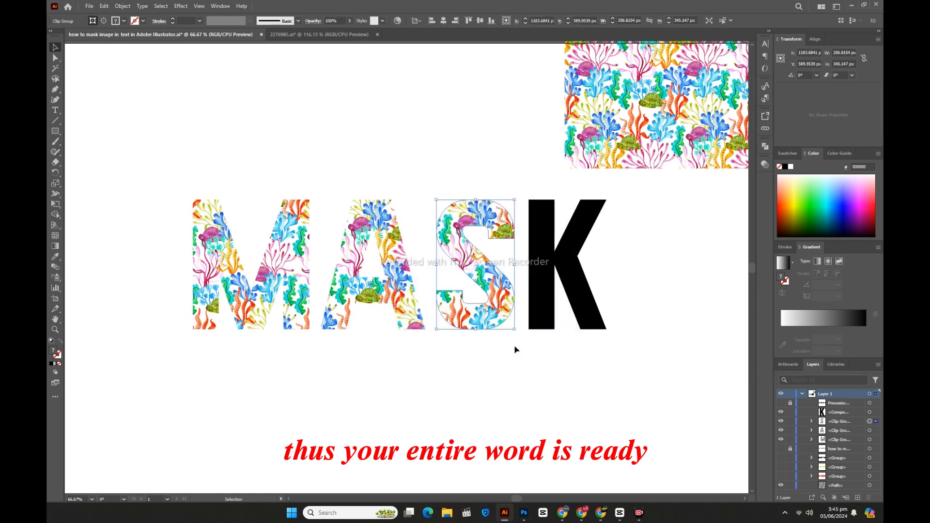
pyautogui.click(654, 300)
# Move the remaining coral pattern square behind the letter K and make a clipping mask from the two.
pyautogui.moveTo(617, 134); pyautogui.dragTo(572, 323)
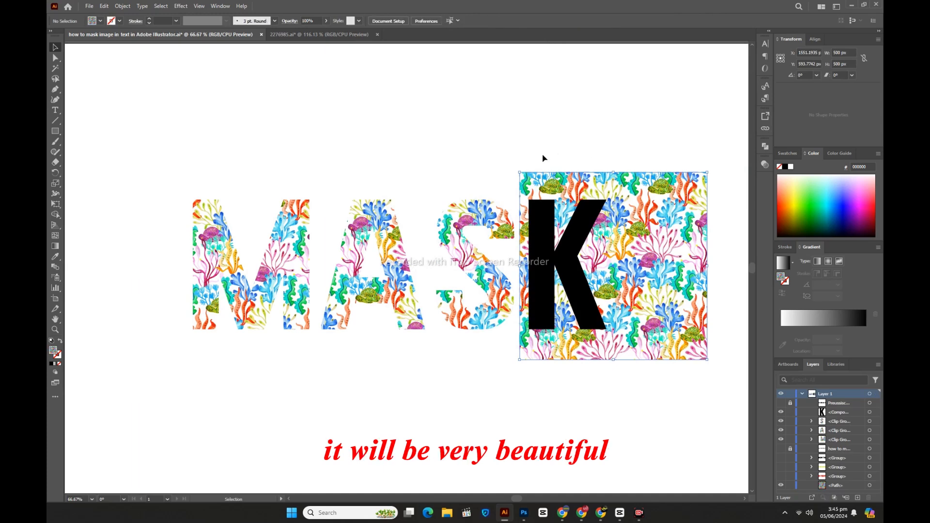
pyautogui.moveTo(533, 155); pyautogui.dragTo(591, 260)
pyautogui.rightClick(554, 237)
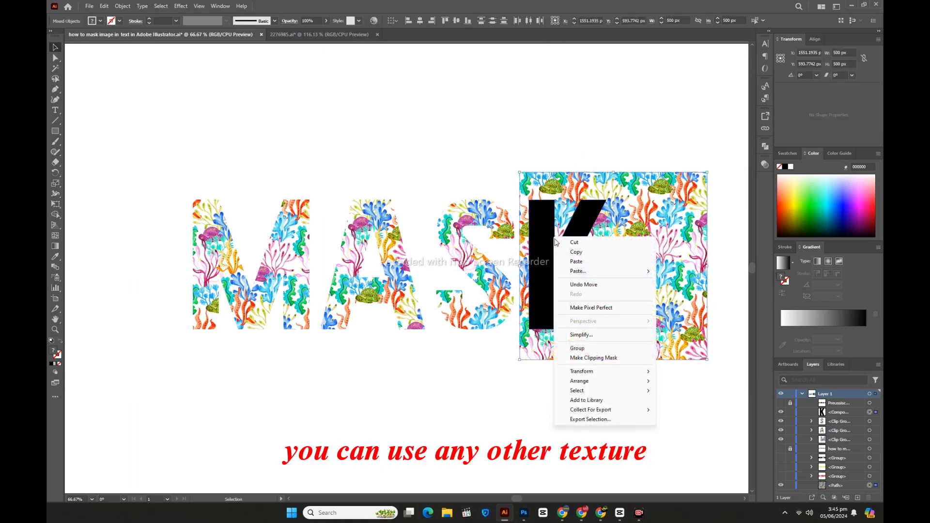
pyautogui.click(590, 359)
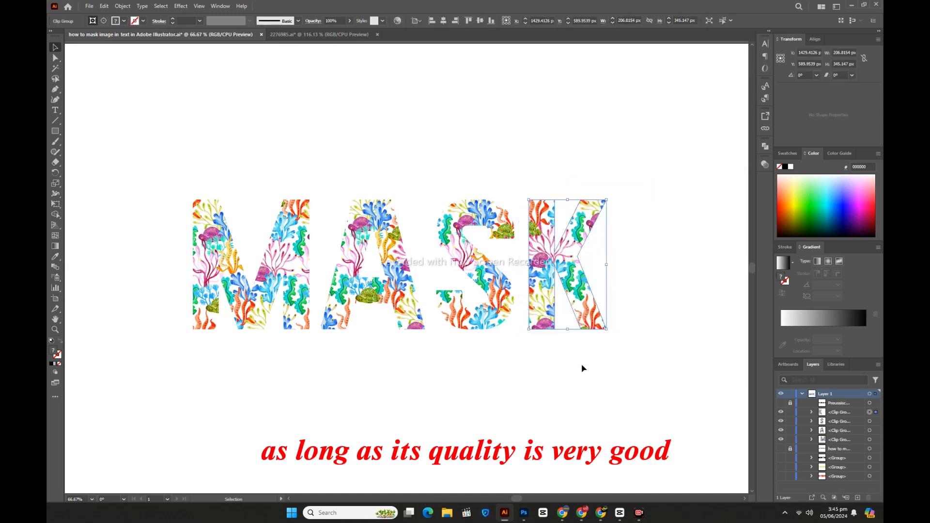
pyautogui.click(579, 369)
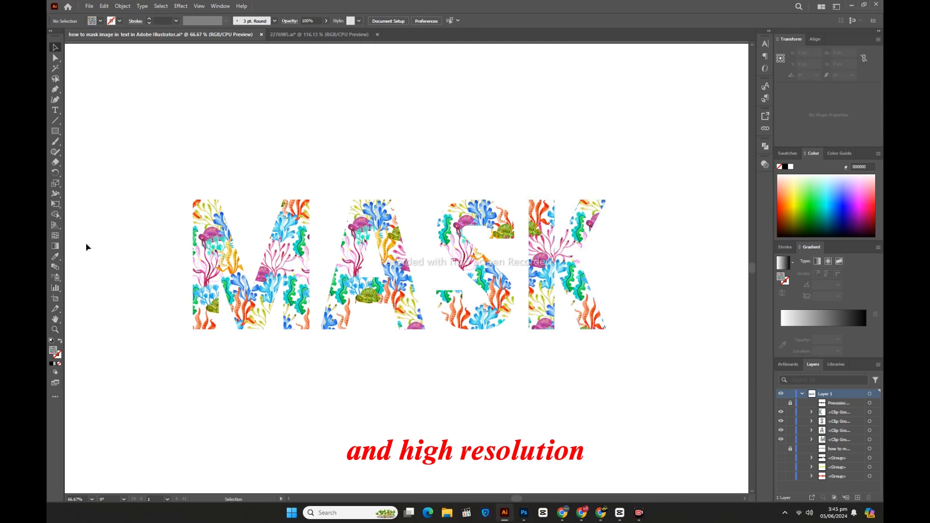
# Draw a black background rectangle behind the word MASK and lock it.
pyautogui.click(56, 133)
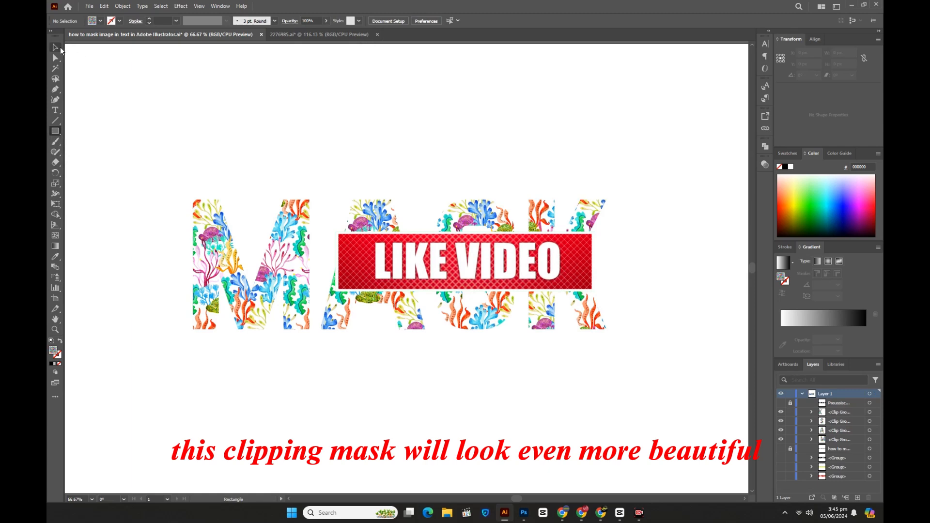
pyautogui.click(55, 48)
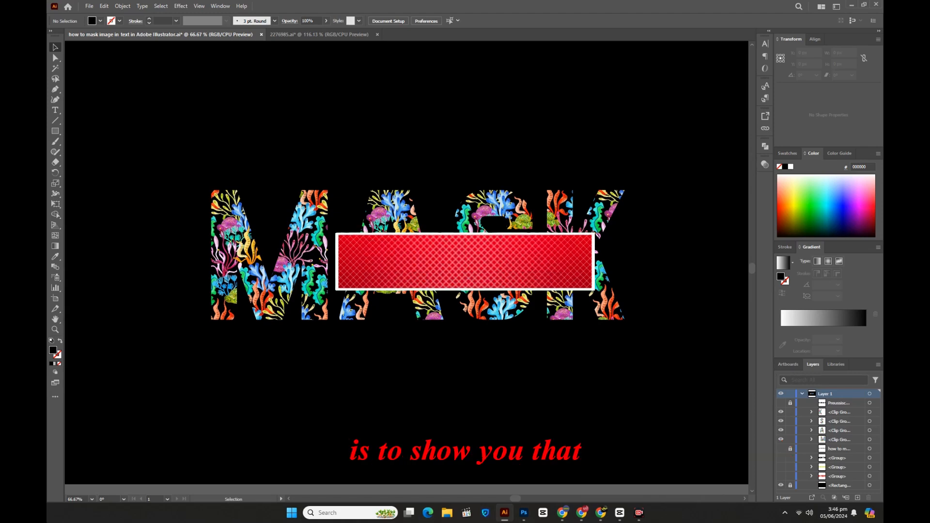
# Enlarge the masked letter M to about 629 by 700 px and shift it slightly up and to the left.
pyautogui.click(283, 315)
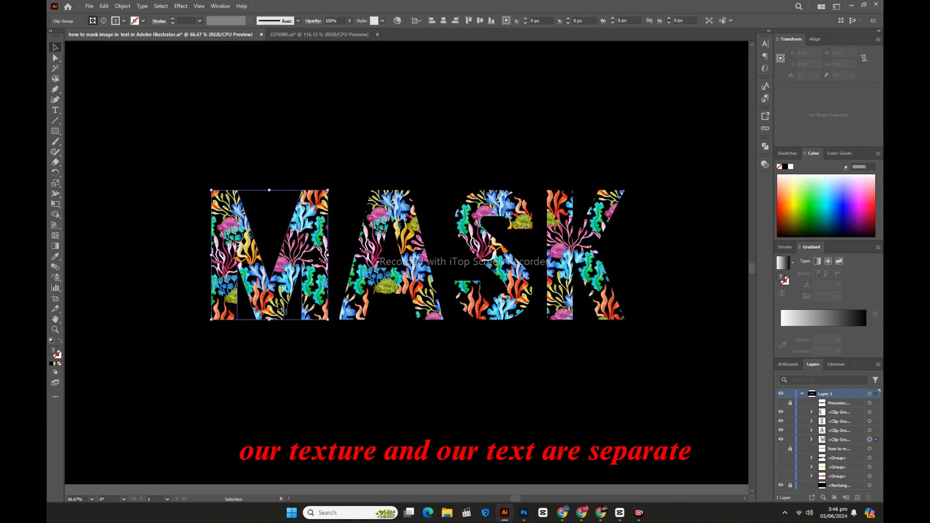
pyautogui.moveTo(212, 320); pyautogui.dragTo(92, 452)
pyautogui.doubleClick(55, 330)
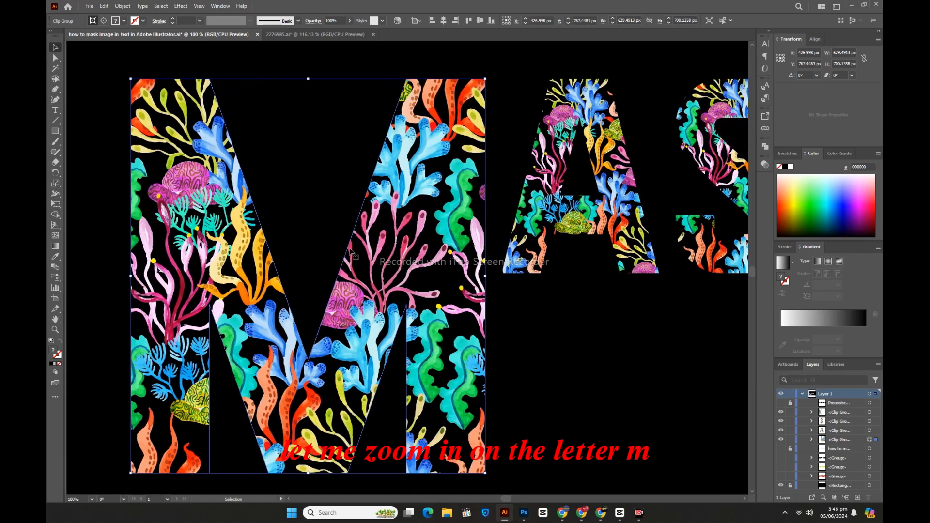
pyautogui.moveTo(350, 250); pyautogui.dragTo(340, 232)
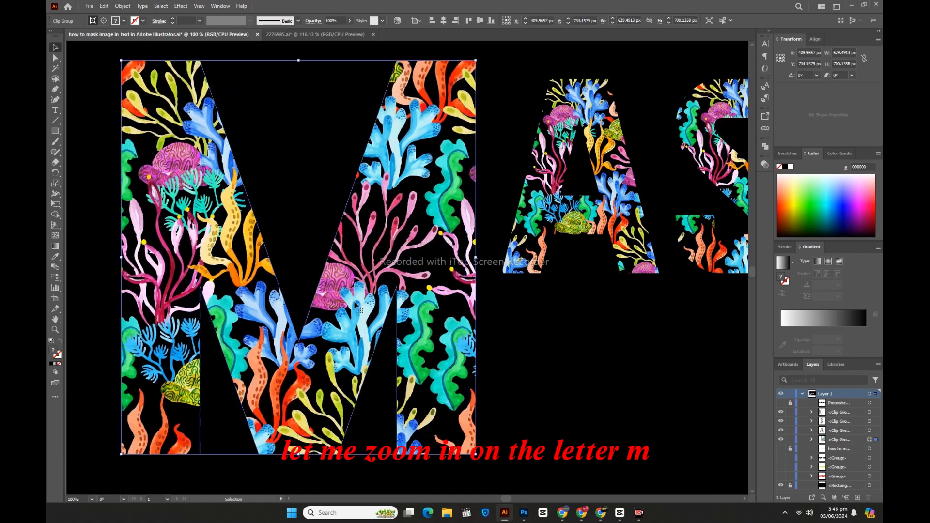
pyautogui.click(264, 140)
# Reposition the coral pattern inside the enlarged letter M with the Direct Selection tool, keeping the letter outline in place.
pyautogui.click(53, 57)
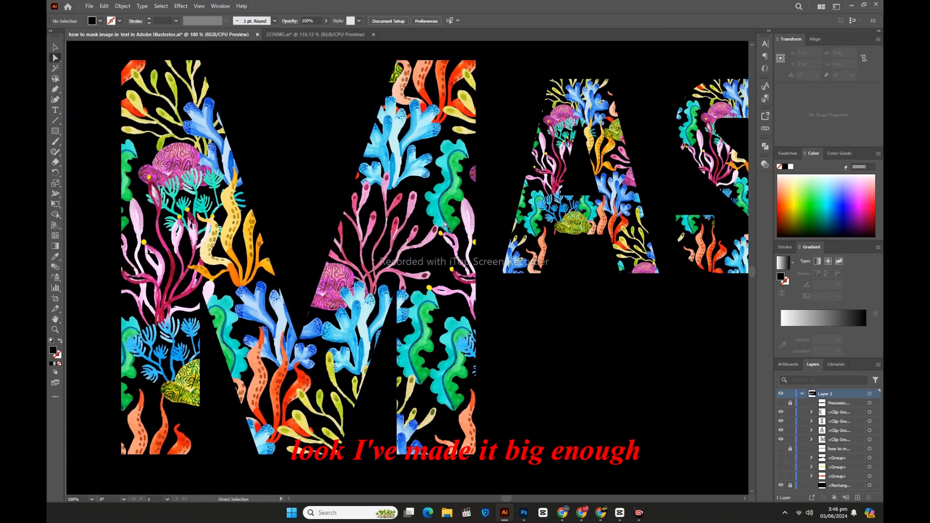
pyautogui.moveTo(424, 136); pyautogui.dragTo(358, 357)
pyautogui.moveTo(271, 352); pyautogui.dragTo(285, 340)
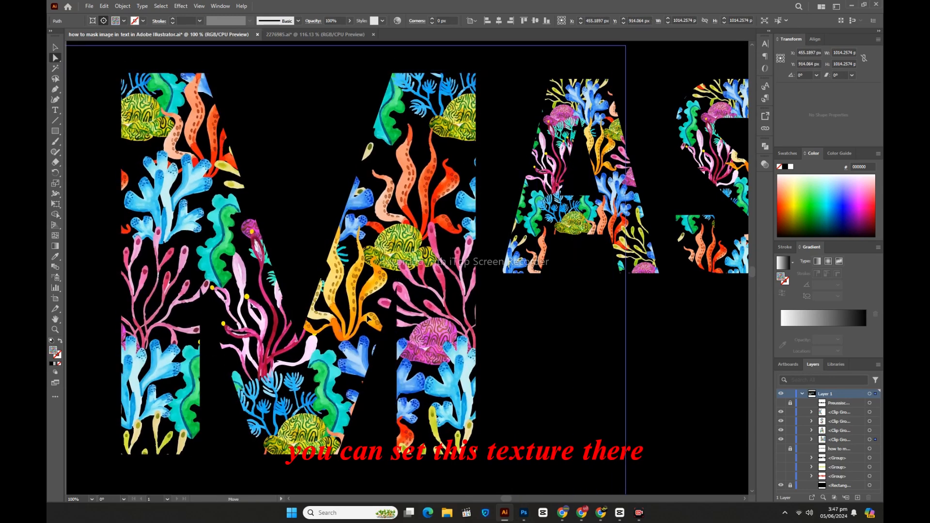
pyautogui.moveTo(147, 340); pyautogui.dragTo(189, 350)
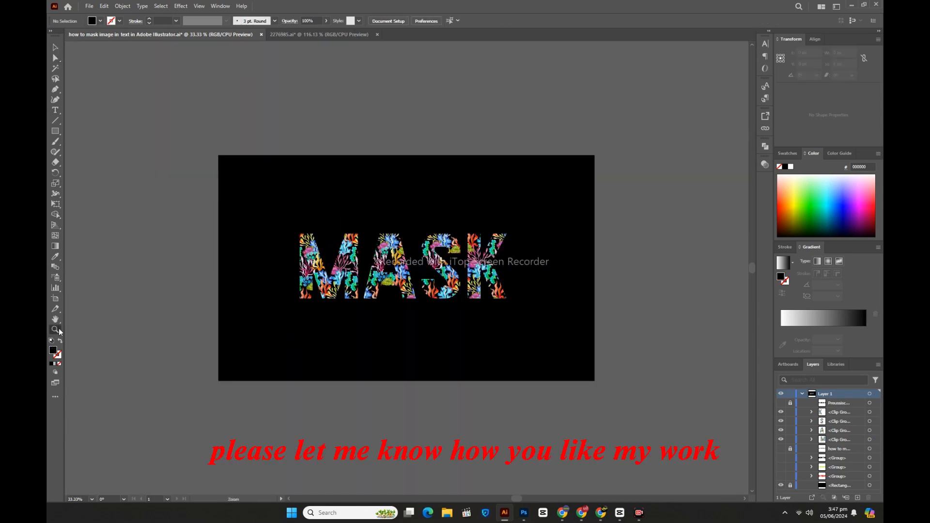
pyautogui.click(398, 273)
pyautogui.click(398, 273)
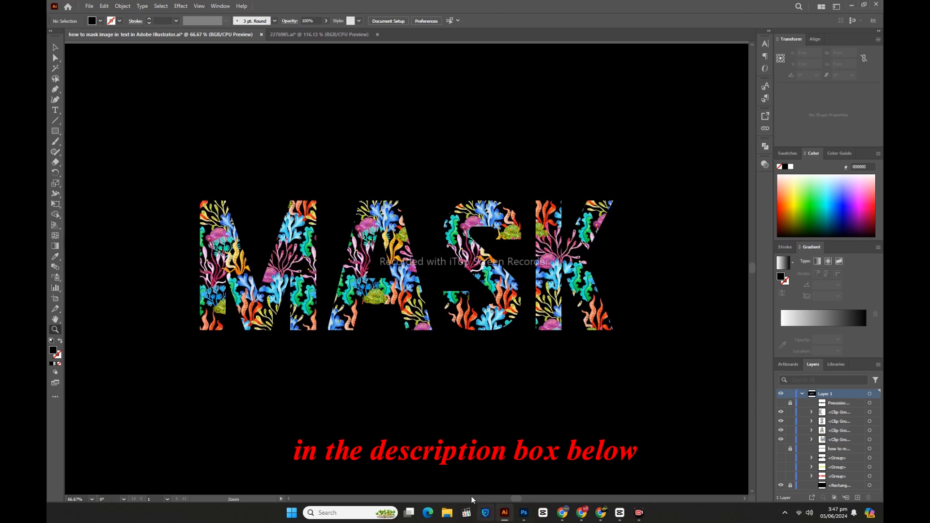
pyautogui.hotkey('ctrl', '1')
pyautogui.moveTo(517, 499); pyautogui.dragTo(515, 499)
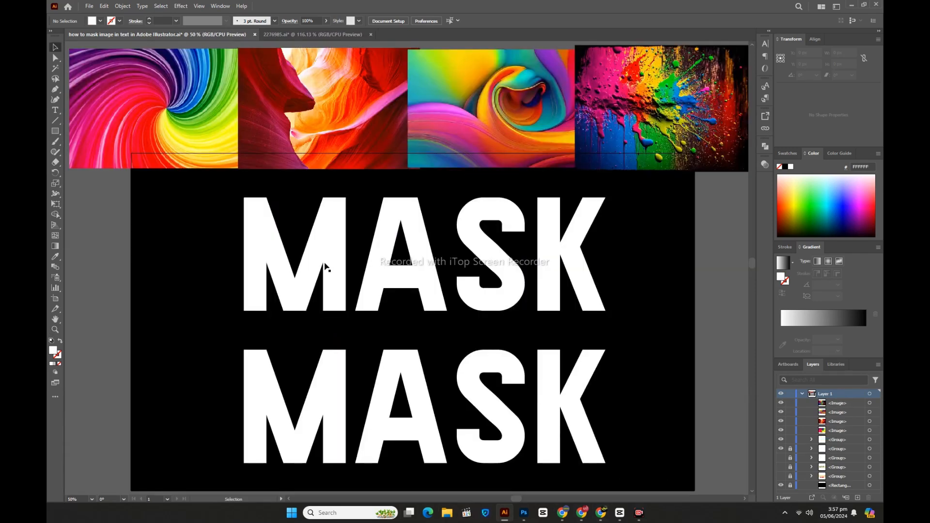
# Bring the upper white word MASK to the front and ungroup it into separate letters.
pyautogui.click(324, 265)
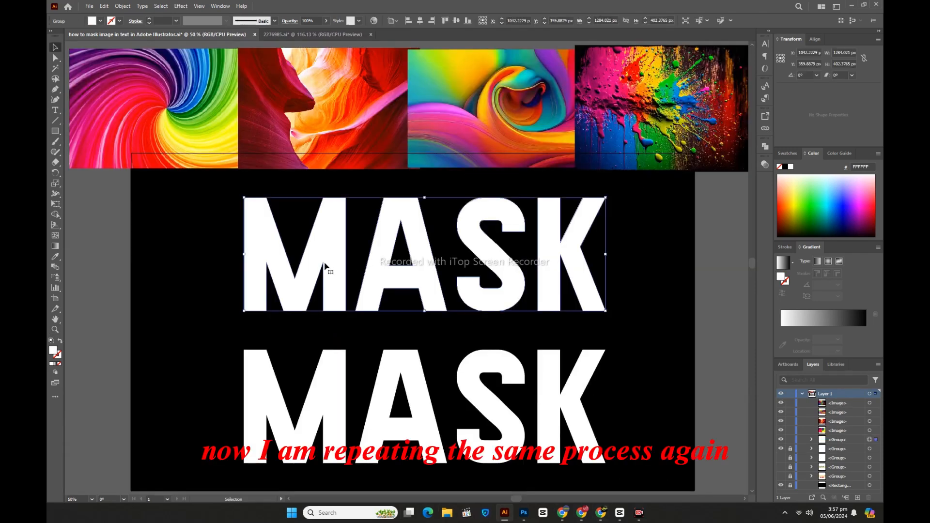
pyautogui.rightClick(324, 266)
pyautogui.moveTo(356, 443)
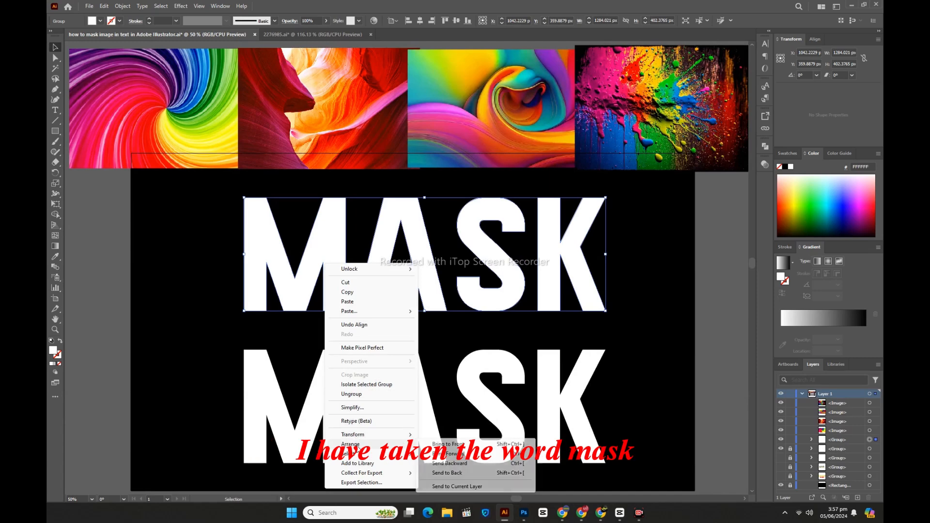
pyautogui.click(448, 444)
pyautogui.rightClick(316, 265)
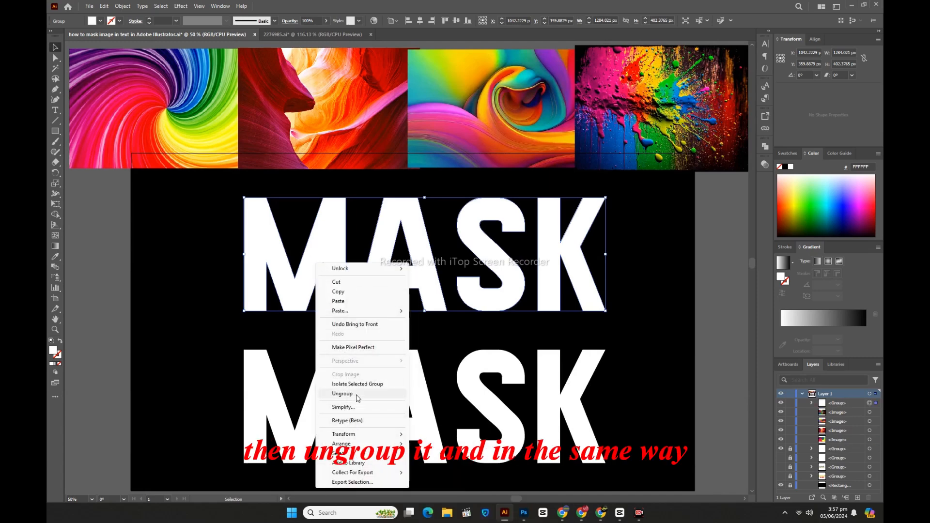
pyautogui.click(385, 394)
pyautogui.click(209, 271)
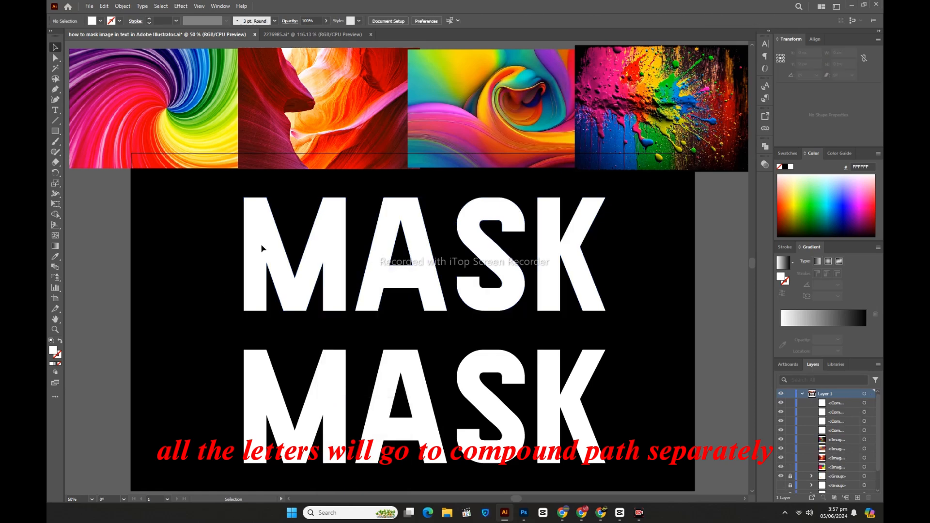
# Make the letters M and A of the upper word into separate compound paths.
pyautogui.click(264, 250)
pyautogui.click(127, 7)
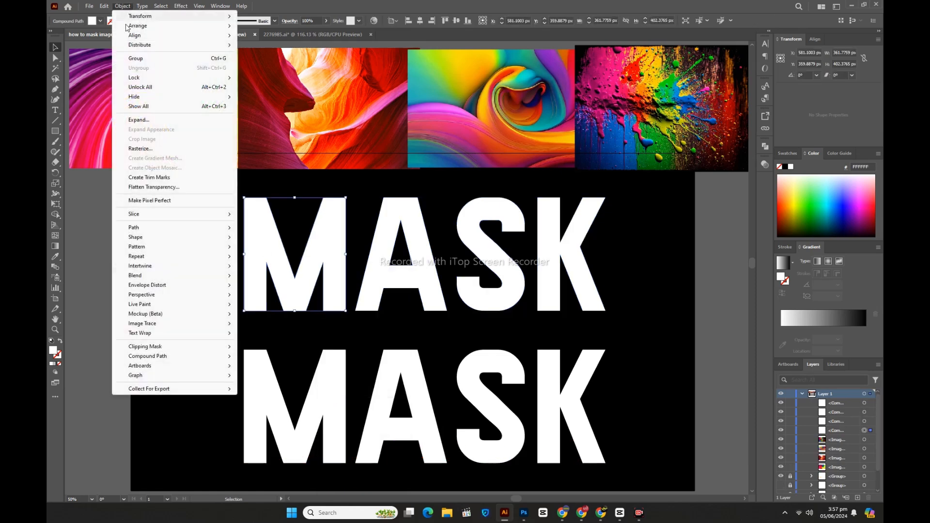
pyautogui.moveTo(180, 360)
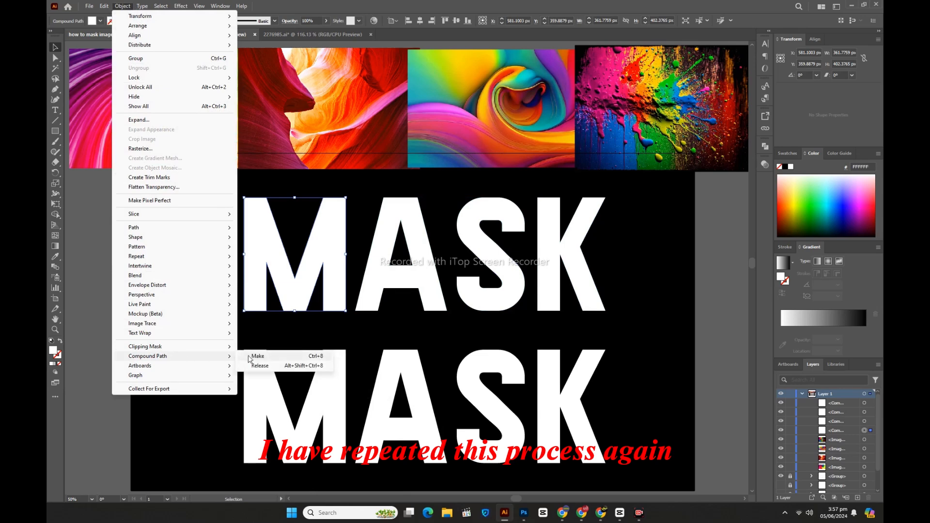
pyautogui.click(258, 356)
pyautogui.click(379, 255)
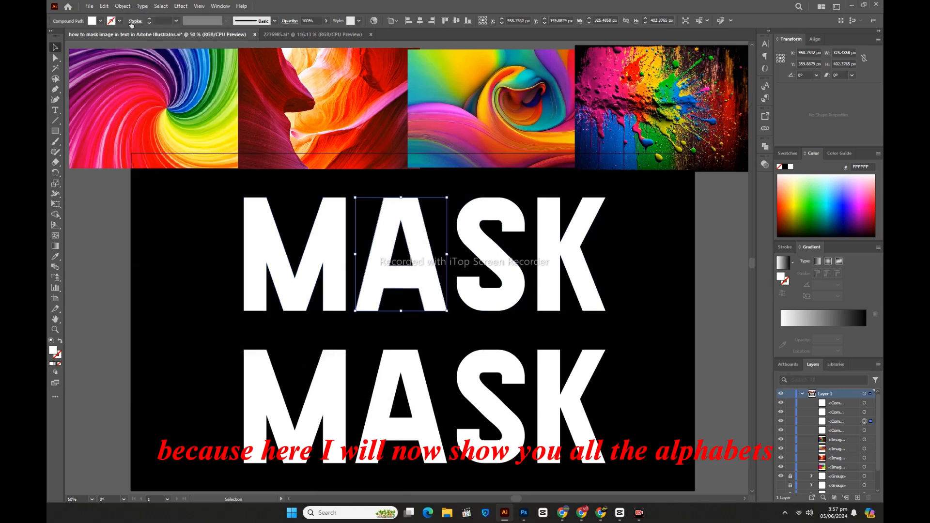
pyautogui.click(123, 6)
pyautogui.moveTo(172, 357)
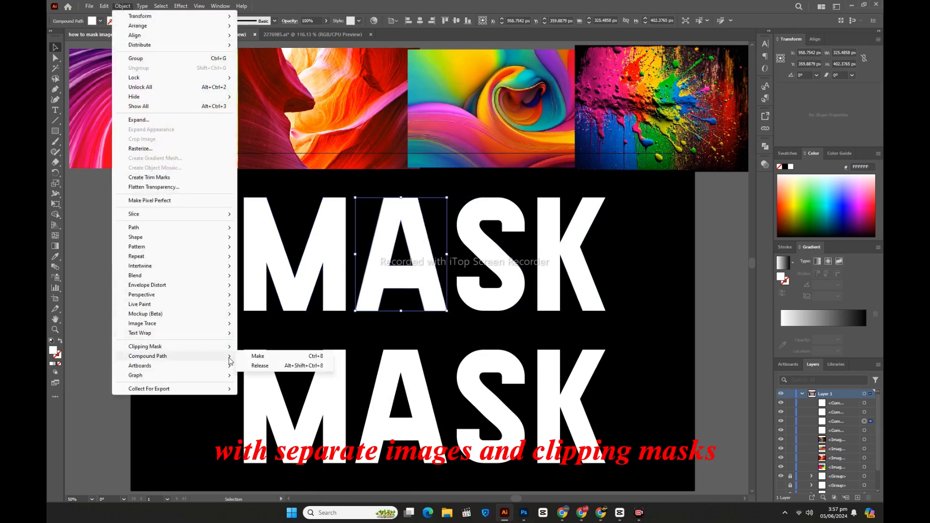
pyautogui.click(258, 356)
# Make the letters S and K of the upper word into separate compound paths, undoing the accidental shift of the S.
pyautogui.moveTo(511, 286); pyautogui.dragTo(514, 286)
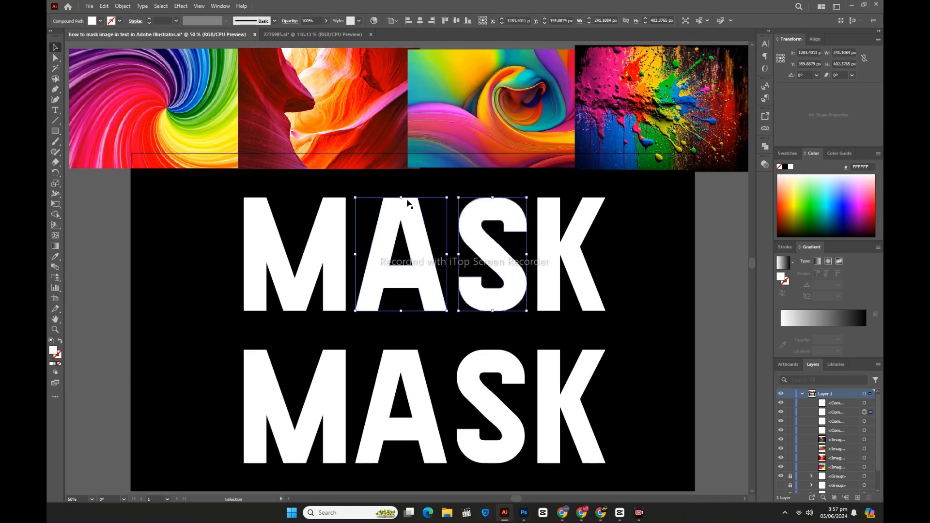
pyautogui.hotkey('ctrl', 'z')
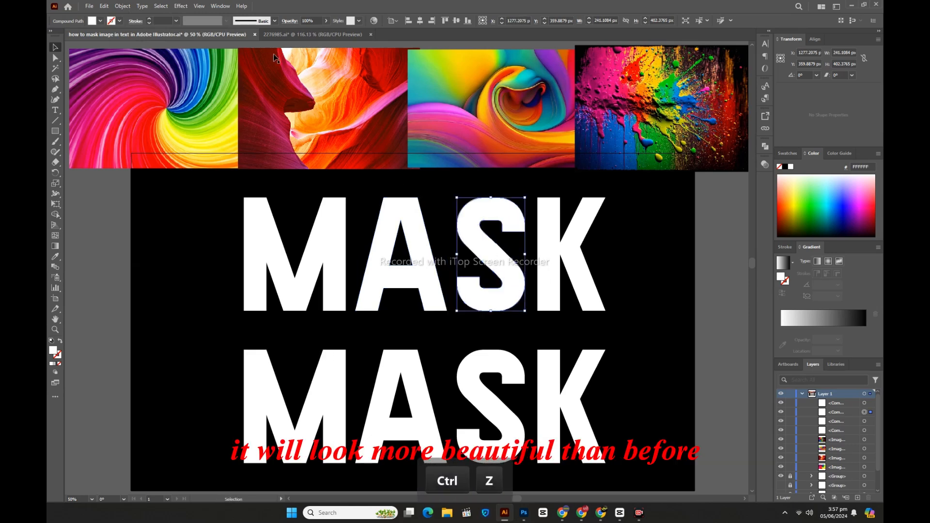
pyautogui.click(123, 6)
pyautogui.moveTo(180, 357)
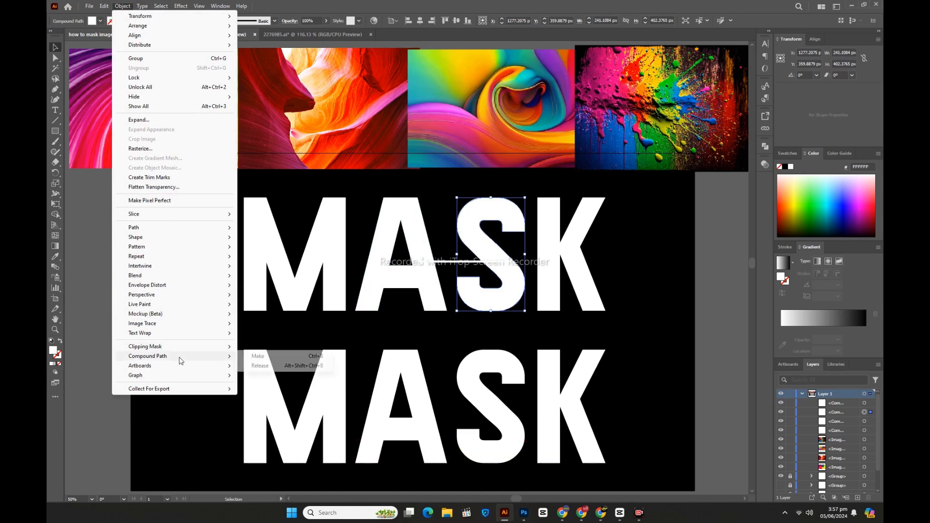
pyautogui.click(252, 357)
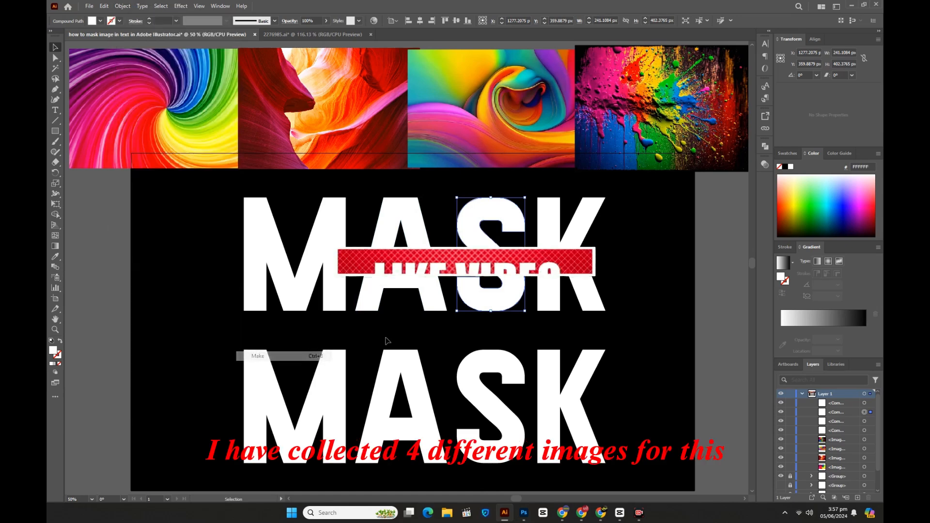
pyautogui.click(596, 293)
pyautogui.click(122, 6)
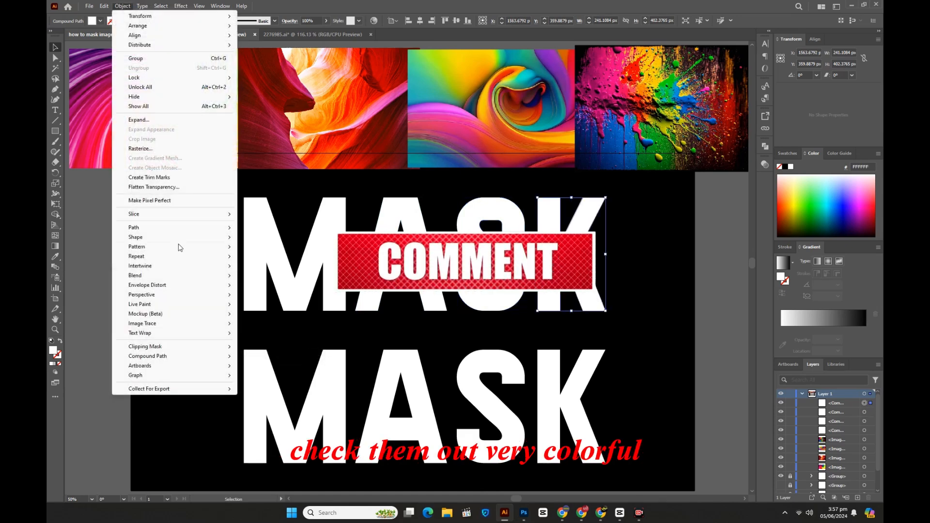
pyautogui.moveTo(171, 359)
pyautogui.click(259, 357)
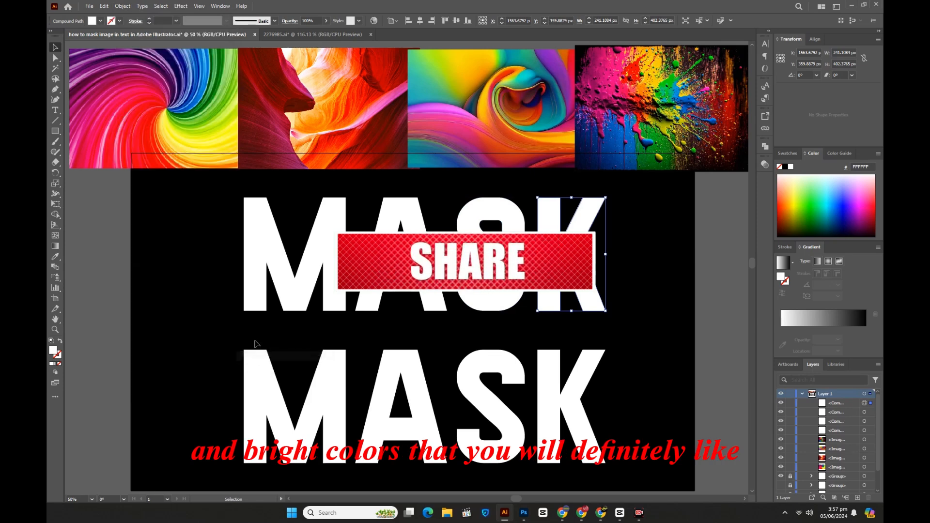